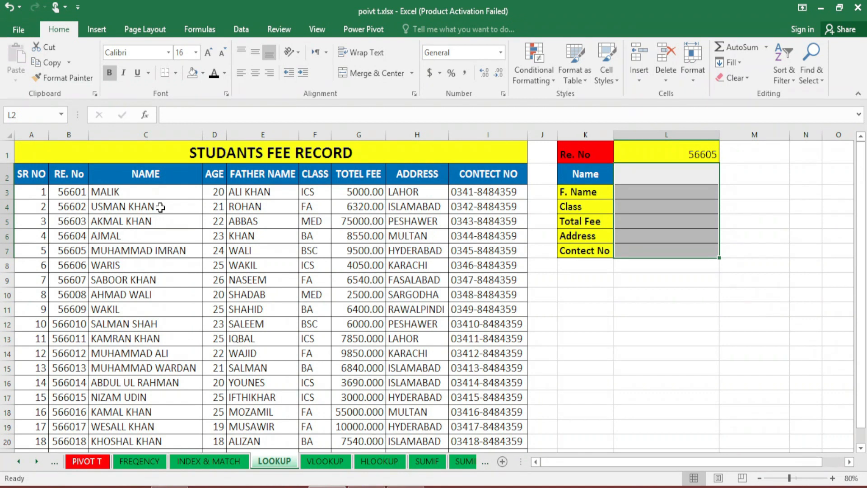
Fill the Name cell L2 with =LOOKUP(L1,B3:B21,C3:C21) to return the student's name for the registration number
{"action": "left_click", "coordinate": [695, 171]}
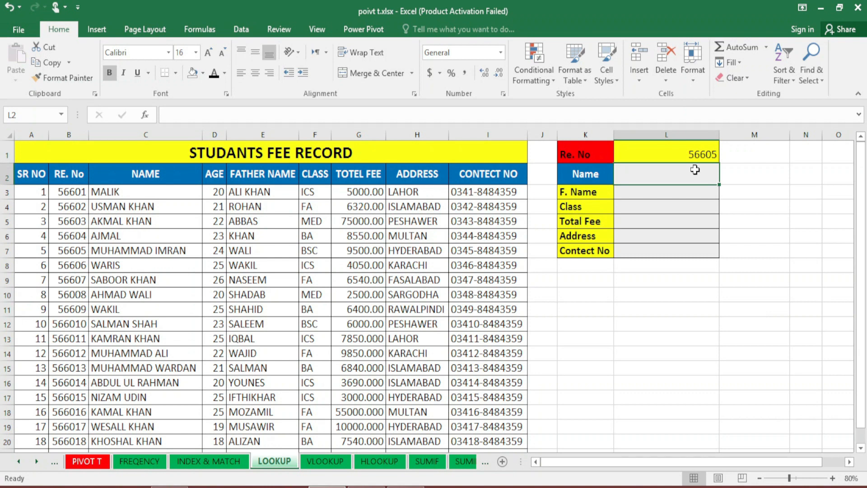
{"action": "type", "text": "="}
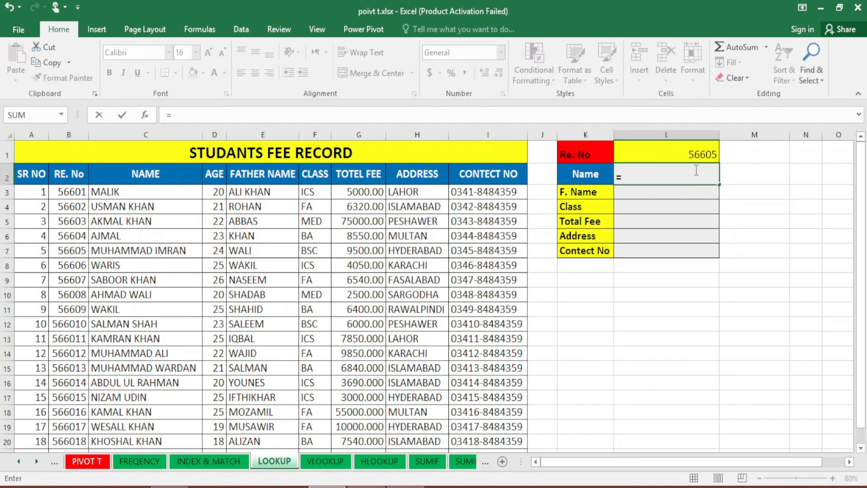
{"action": "type", "text": "loo"}
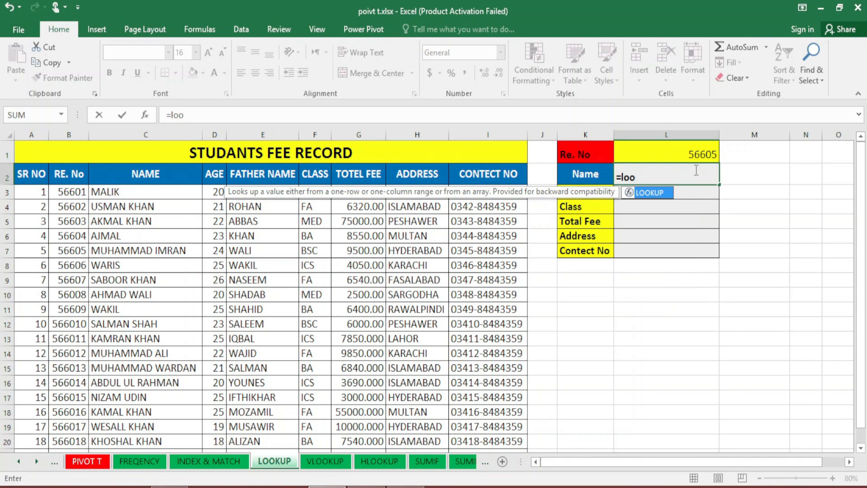
{"action": "key", "text": "Tab"}
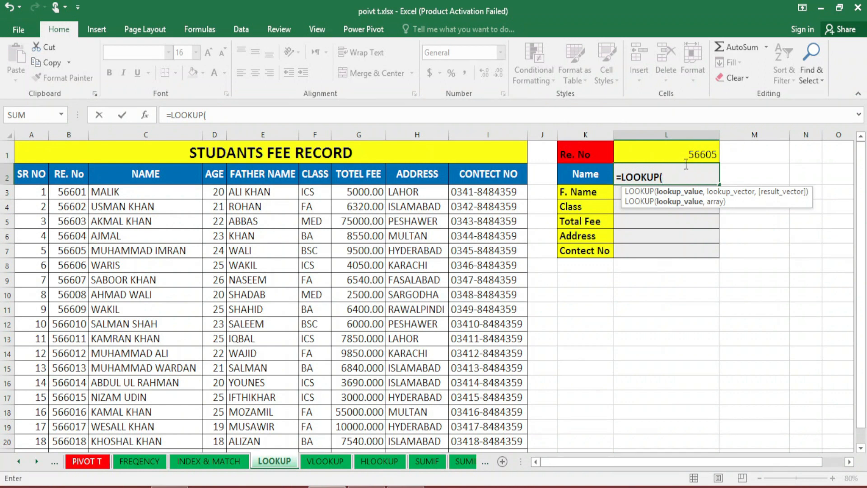
{"action": "left_click", "coordinate": [658, 154]}
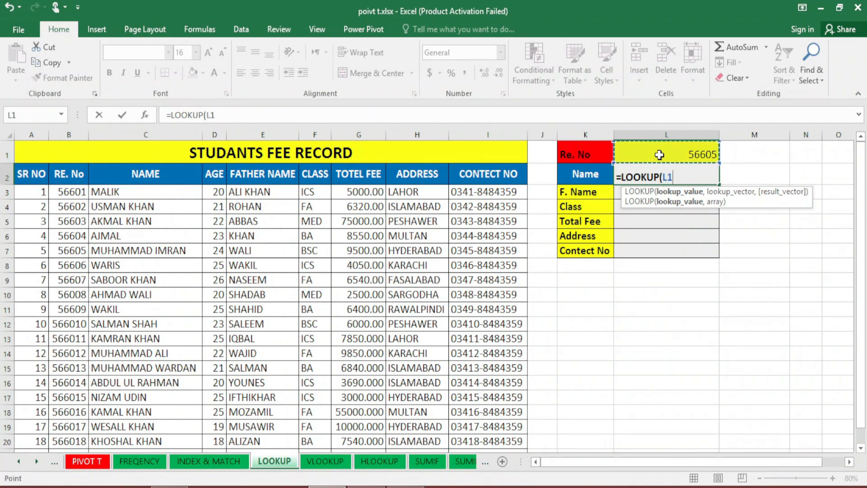
{"action": "type", "text": ","}
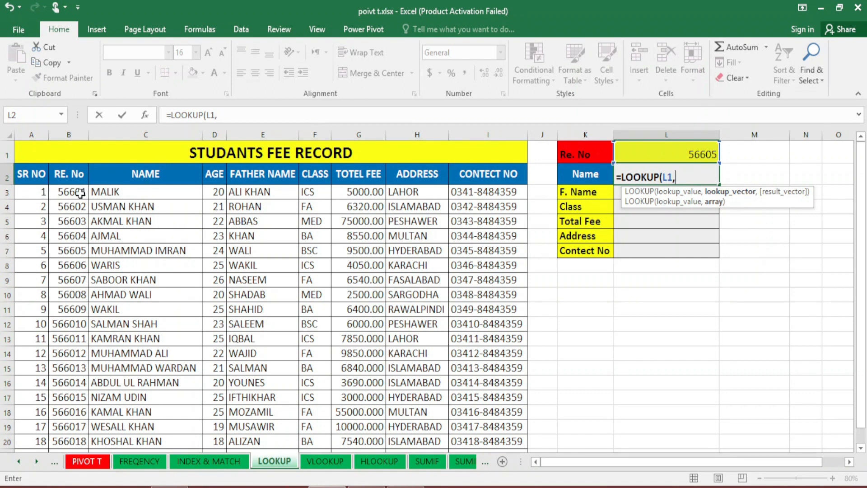
{"action": "left_click_drag", "start_coordinate": [80, 193], "coordinate": [69, 434]}
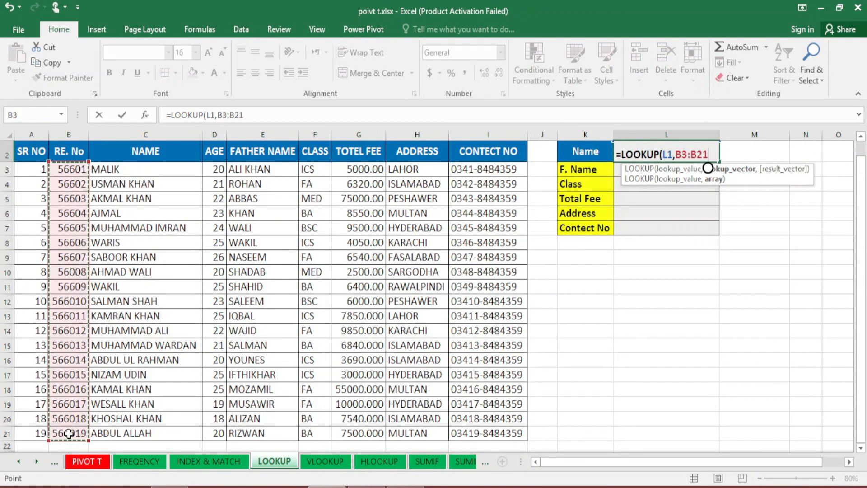
{"action": "type", "text": ","}
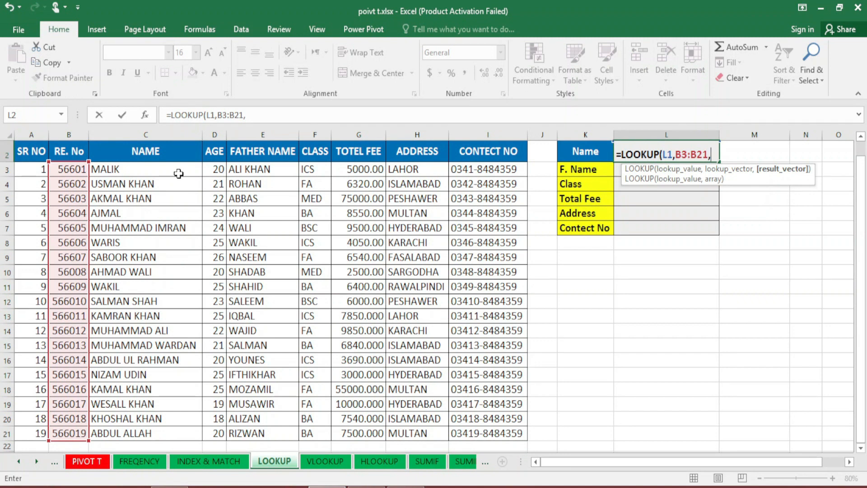
{"action": "left_click_drag", "start_coordinate": [177, 170], "coordinate": [169, 397]}
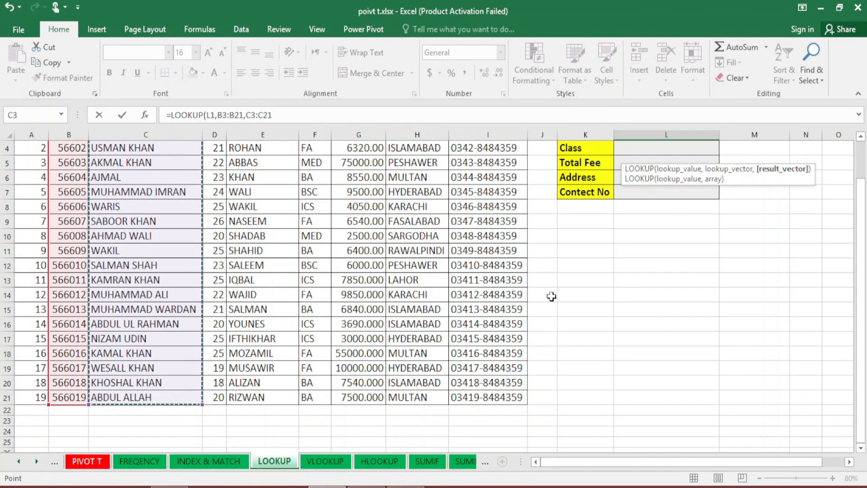
{"action": "scroll", "coordinate": [551, 294], "scroll_direction": "up", "scroll_amount": 1}
{"action": "type", "text": ")"}
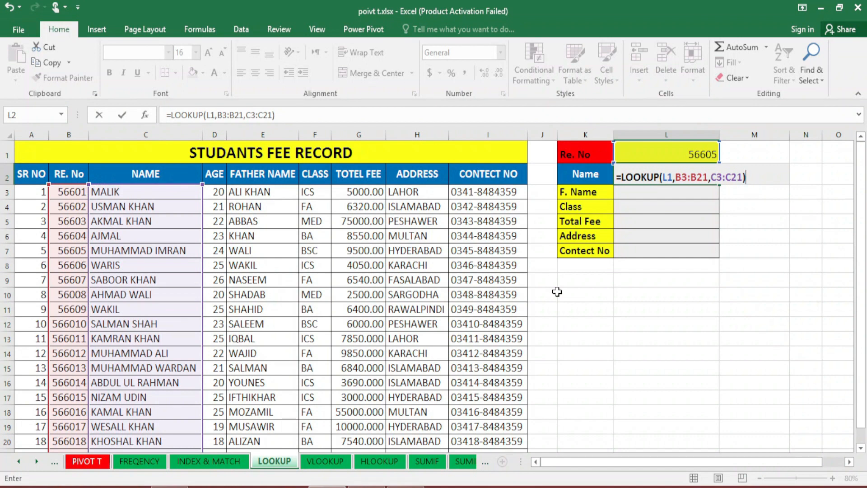
{"action": "key", "text": "Return"}
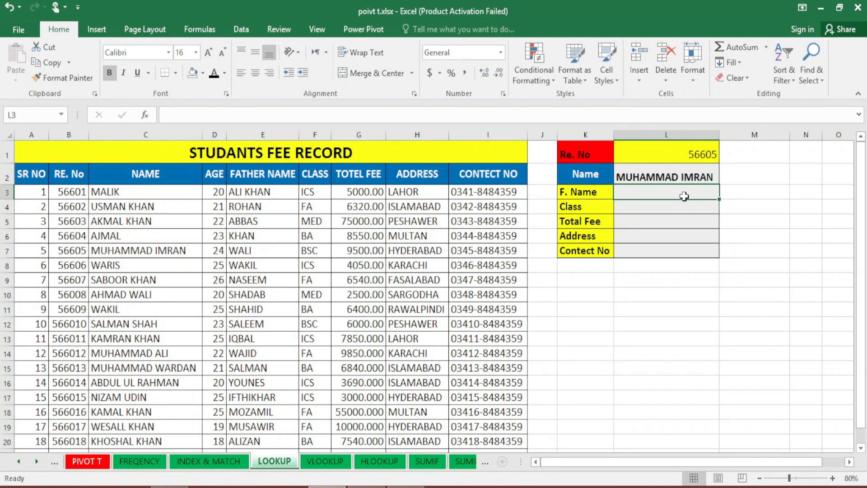
Fill the F. Name cell L3 with =LOOKUP(L1,B3:B21,E3:E21) to return the father's name
{"action": "type", "text": "="}
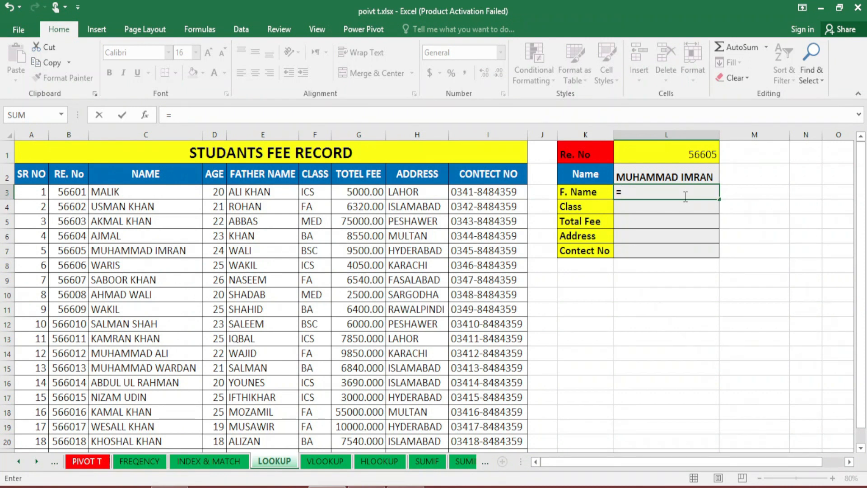
{"action": "type", "text": "loo"}
{"action": "key", "text": "Tab"}
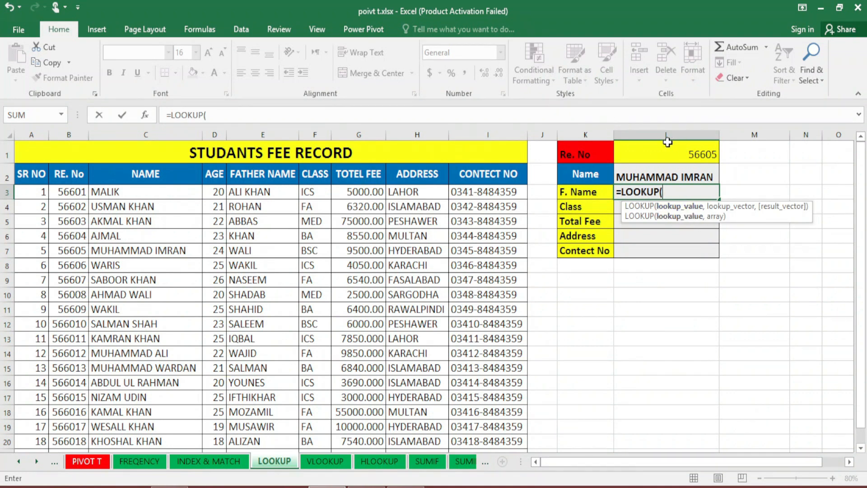
{"action": "left_click", "coordinate": [642, 156]}
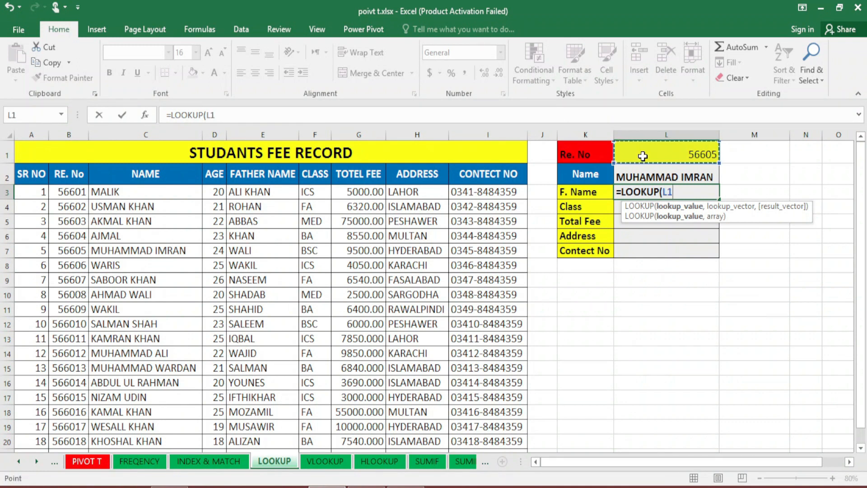
{"action": "type", "text": ","}
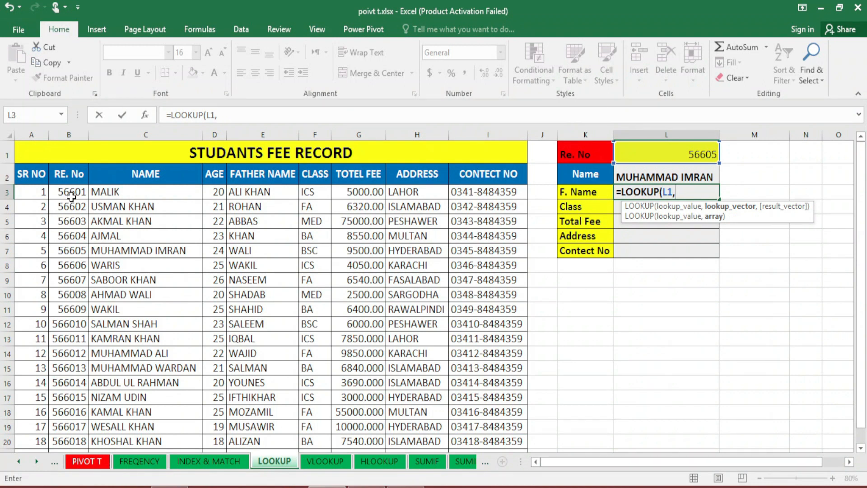
{"action": "left_click_drag", "start_coordinate": [70, 195], "coordinate": [74, 418]}
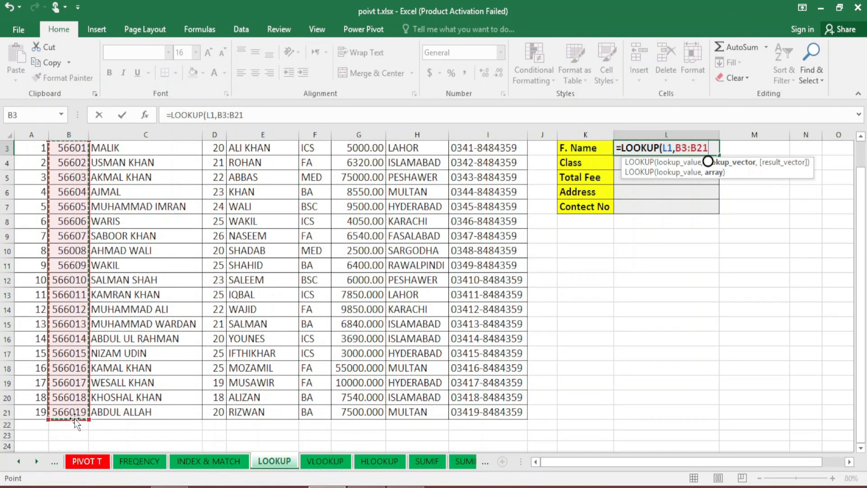
{"action": "type", "text": ","}
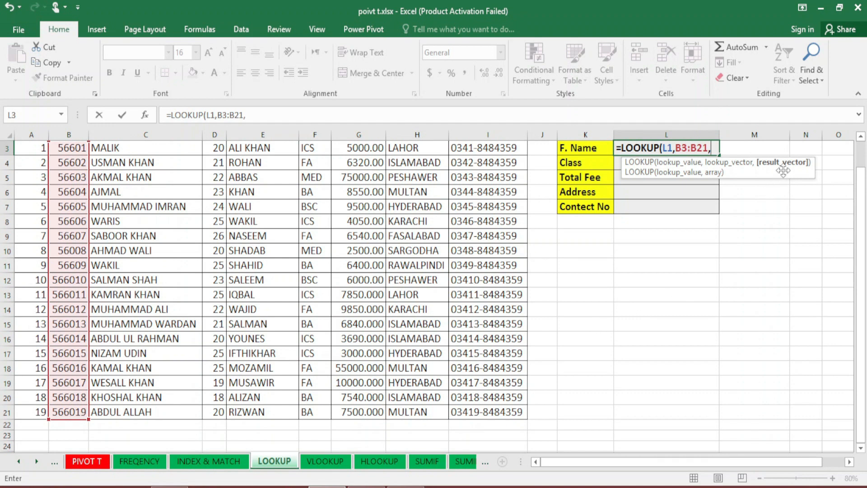
{"action": "scroll", "coordinate": [242, 302], "scroll_direction": "up", "scroll_amount": 1}
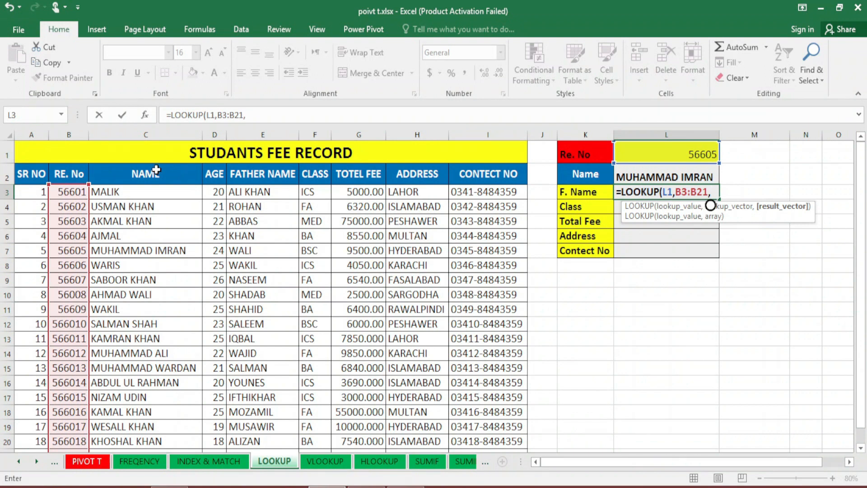
{"action": "left_click_drag", "start_coordinate": [243, 189], "coordinate": [248, 440]}
{"action": "type", "text": ")"}
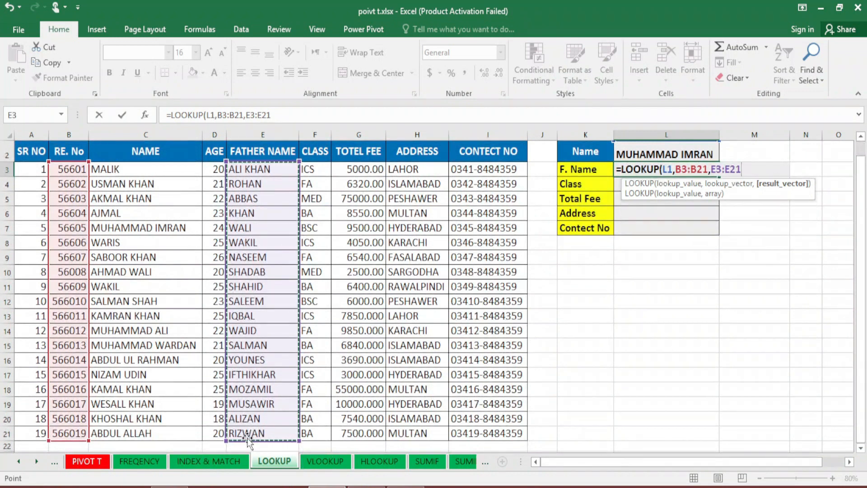
{"action": "key", "text": "Return"}
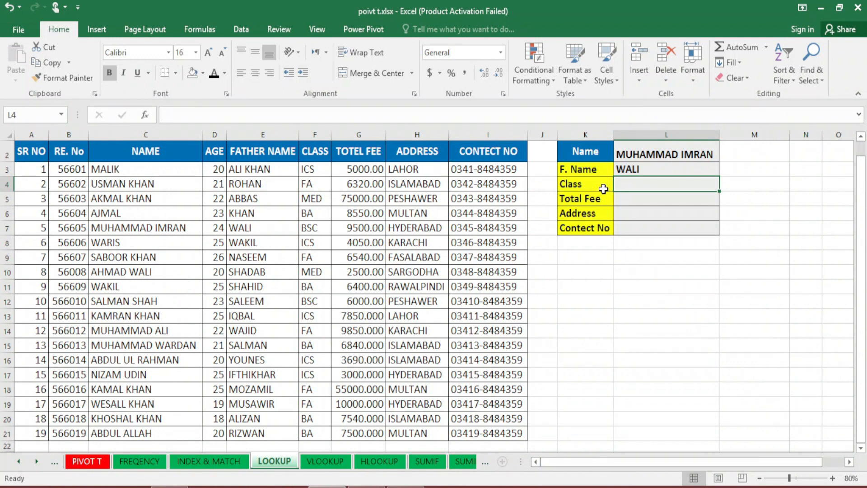
Fill the Class cell L4 with =LOOKUP(L1,B3:B21,F3:F21) to return the student's class
{"action": "type", "text": "="}
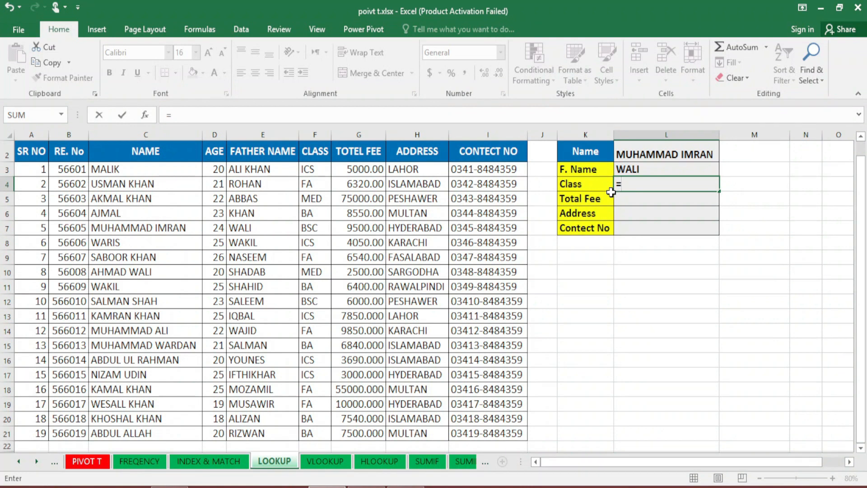
{"action": "type", "text": "loo"}
{"action": "key", "text": "Tab"}
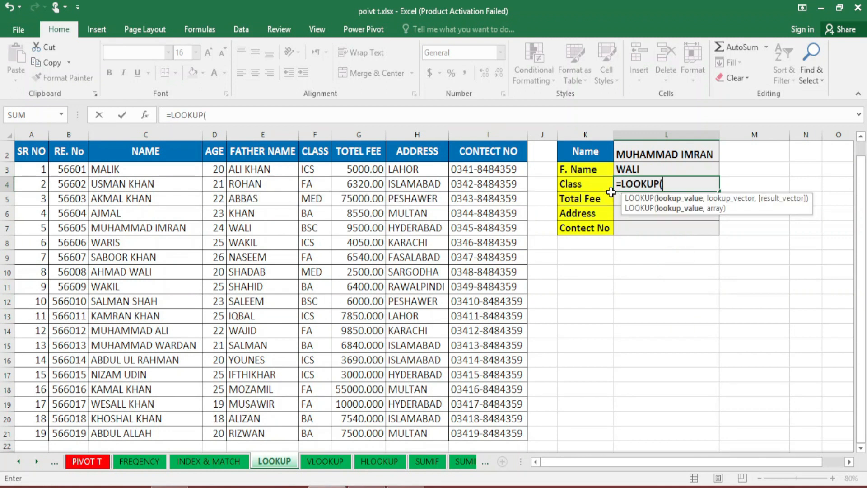
{"action": "scroll", "coordinate": [677, 207], "scroll_direction": "up", "scroll_amount": 1}
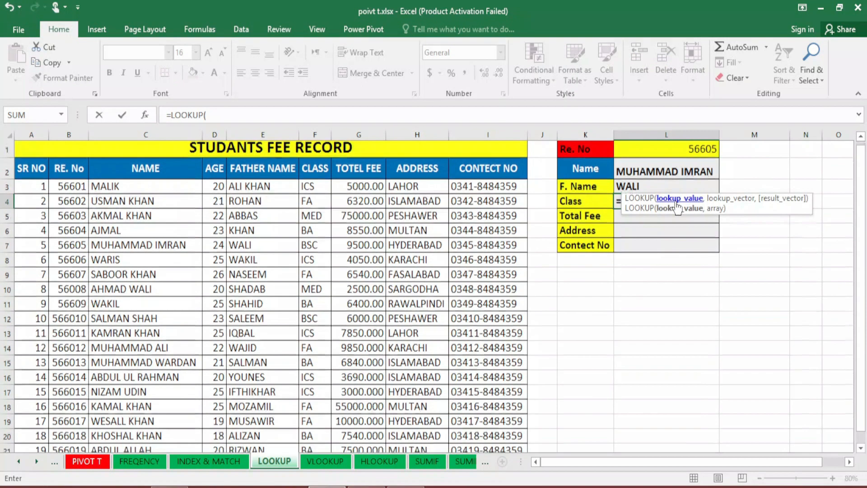
{"action": "left_click", "coordinate": [682, 153]}
{"action": "type", "text": ","}
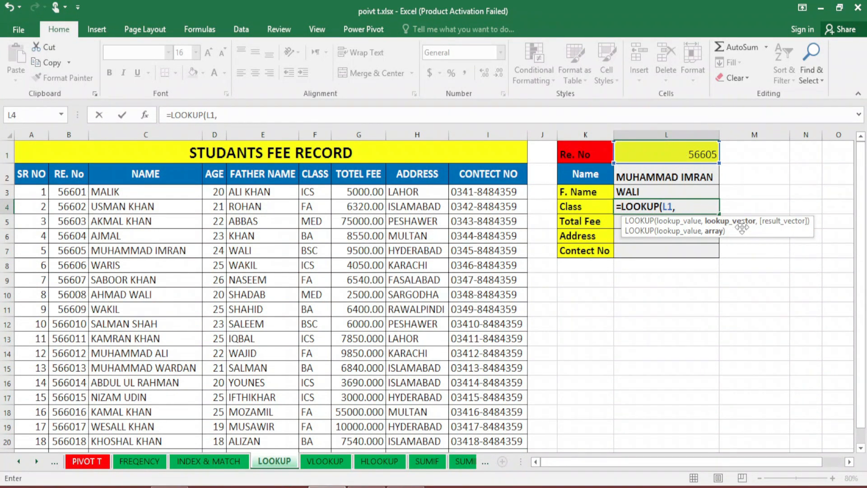
{"action": "left_click", "coordinate": [70, 195]}
{"action": "left_click_drag", "start_coordinate": [71, 206], "coordinate": [68, 413]}
{"action": "type", "text": ","}
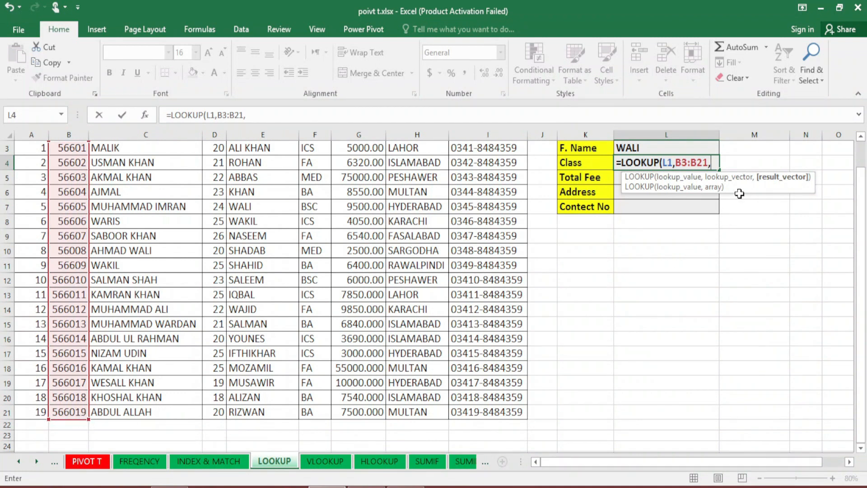
{"action": "scroll", "coordinate": [694, 256], "scroll_direction": "up", "scroll_amount": 2}
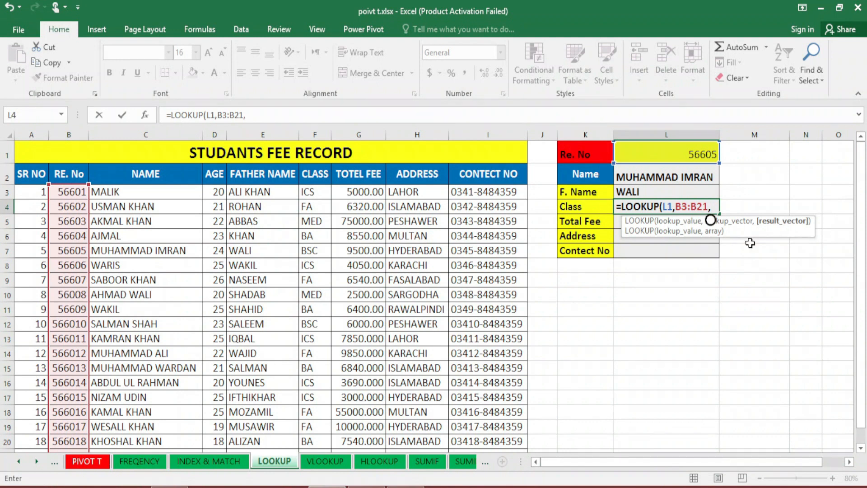
{"action": "left_click_drag", "start_coordinate": [318, 194], "coordinate": [321, 432]}
{"action": "type", "text": ")"}
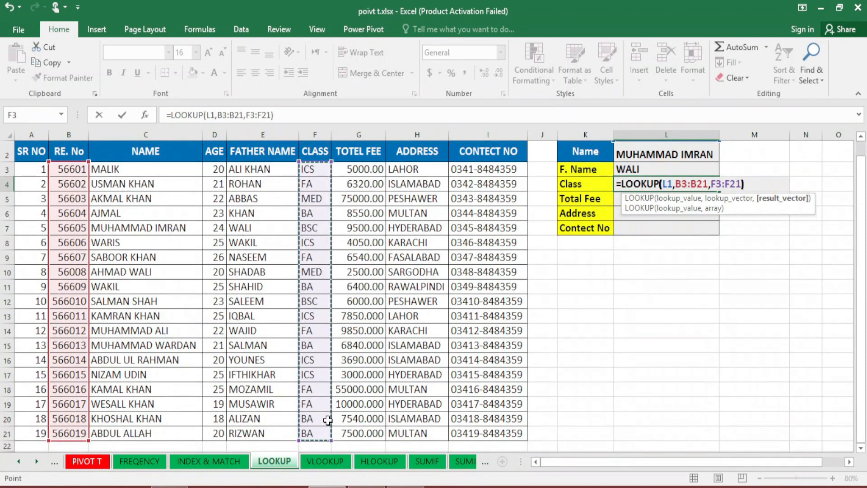
{"action": "key", "text": "Return"}
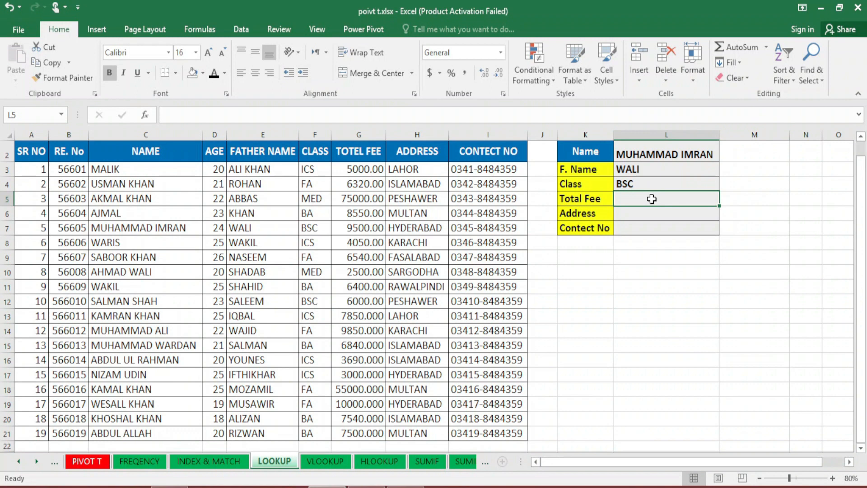
Fill the Total Fee cell L5 with =LOOKUP(L1,B3:B21,G3:G21) to return the student's total fee
{"action": "type", "text": "=l"}
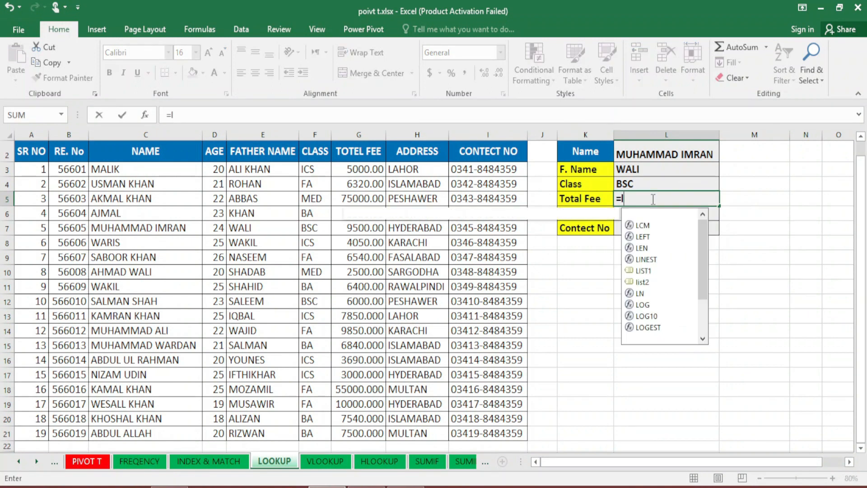
{"action": "type", "text": "oo"}
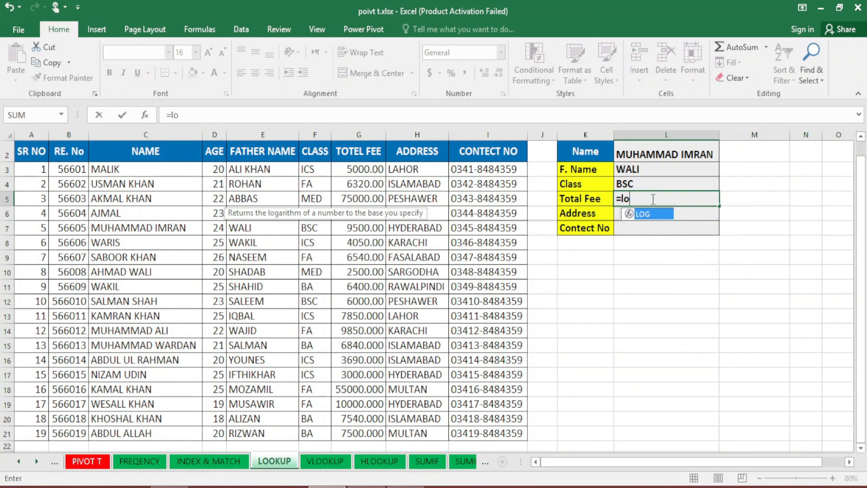
{"action": "key", "text": "Tab"}
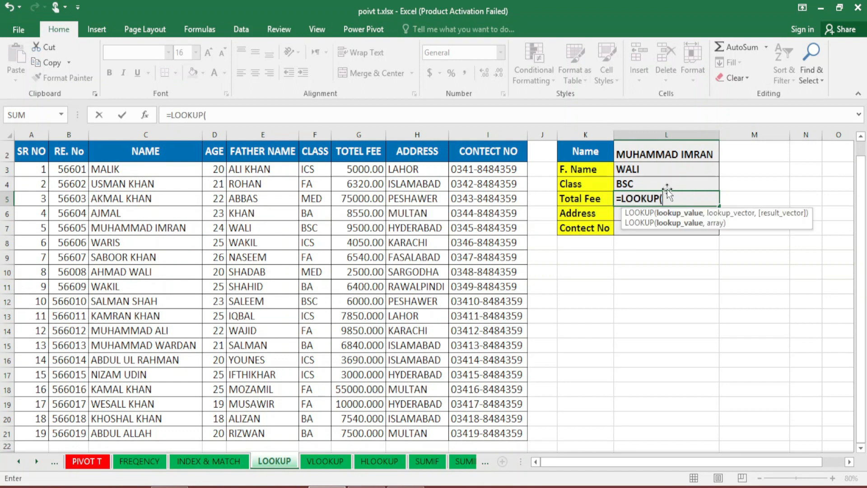
{"action": "scroll", "coordinate": [668, 188], "scroll_direction": "up", "scroll_amount": 1}
{"action": "left_click", "coordinate": [664, 155]}
{"action": "type", "text": ","}
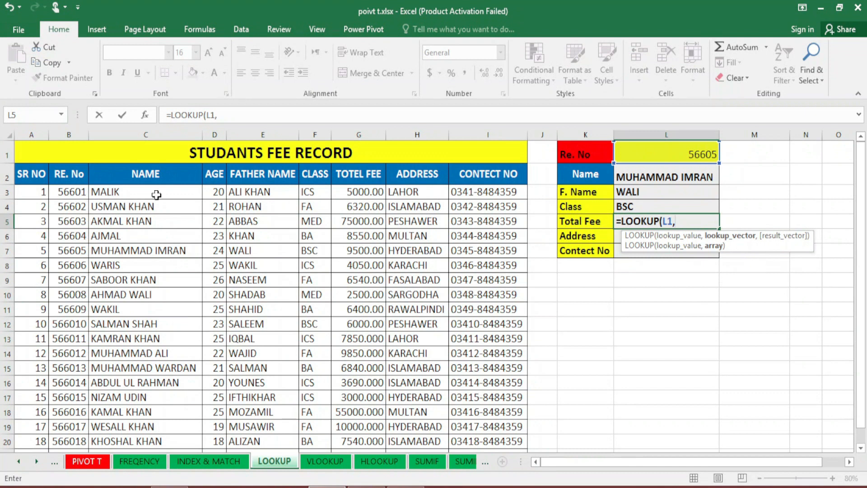
{"action": "left_click_drag", "start_coordinate": [72, 195], "coordinate": [74, 436]}
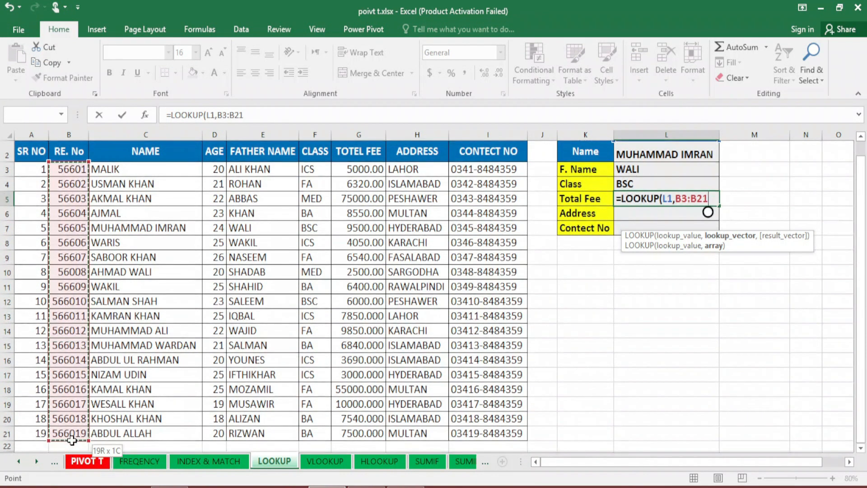
{"action": "type", "text": ","}
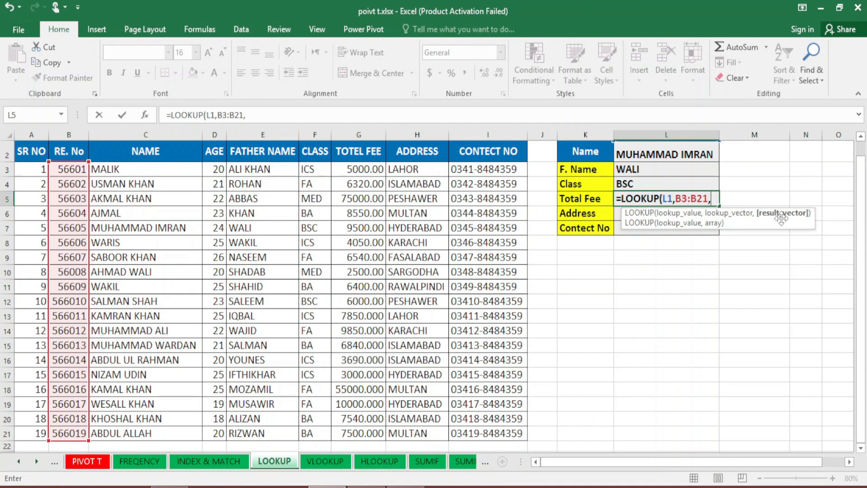
{"action": "left_click_drag", "start_coordinate": [376, 169], "coordinate": [397, 430]}
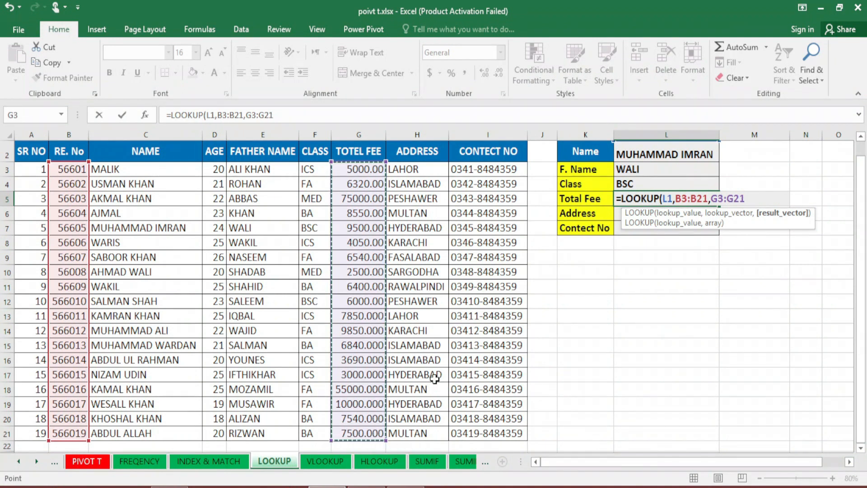
{"action": "type", "text": ")"}
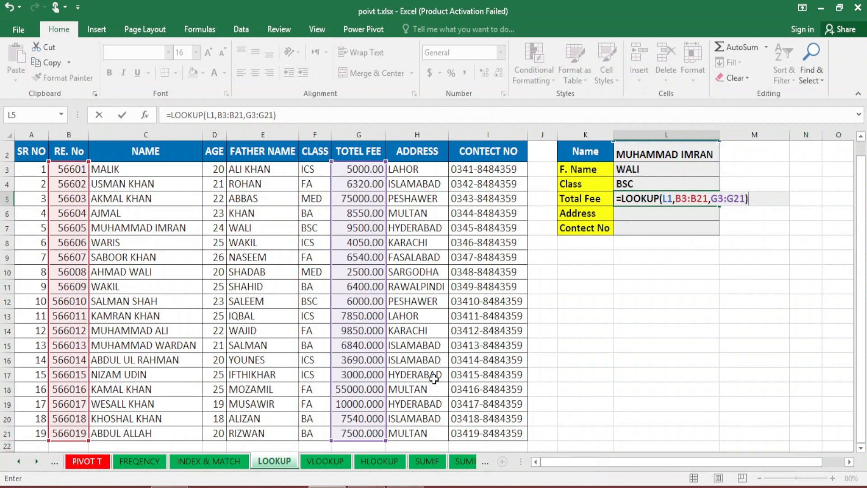
{"action": "key", "text": "Return"}
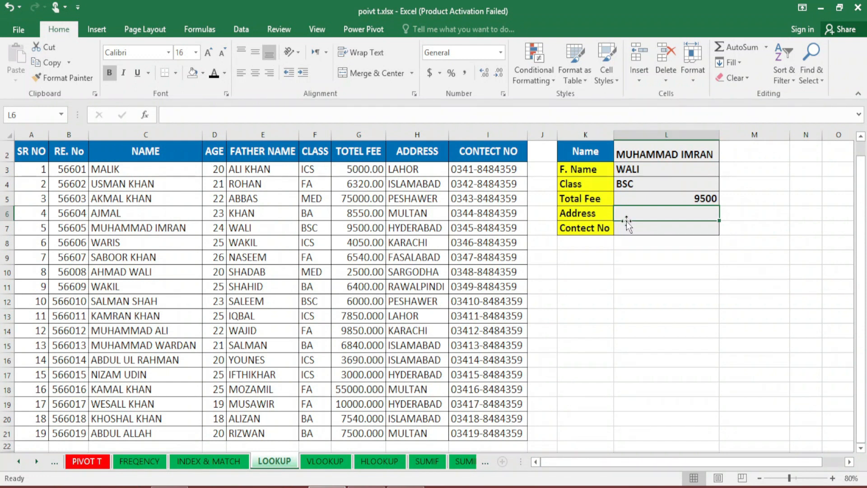
Fill the Address cell L6 with a LOOKUP of L1 in B3:B21 that returns the matching entry from the Address column H
{"action": "type", "text": "=loo"}
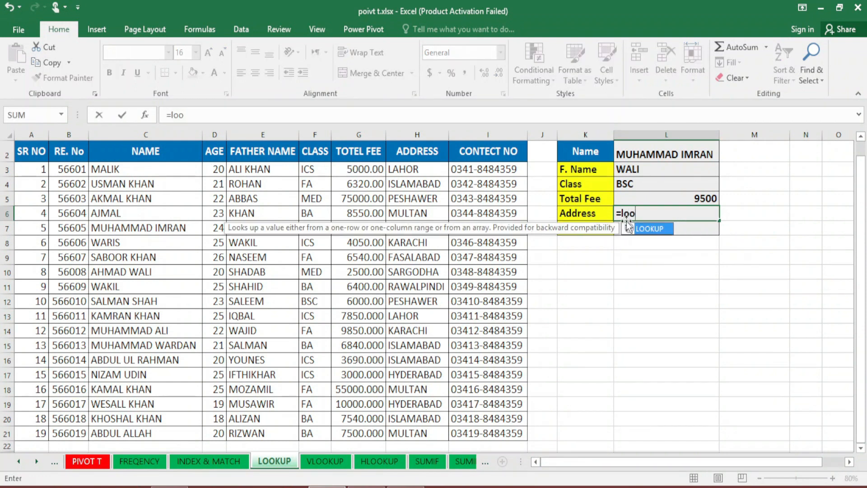
{"action": "key", "text": "Tab"}
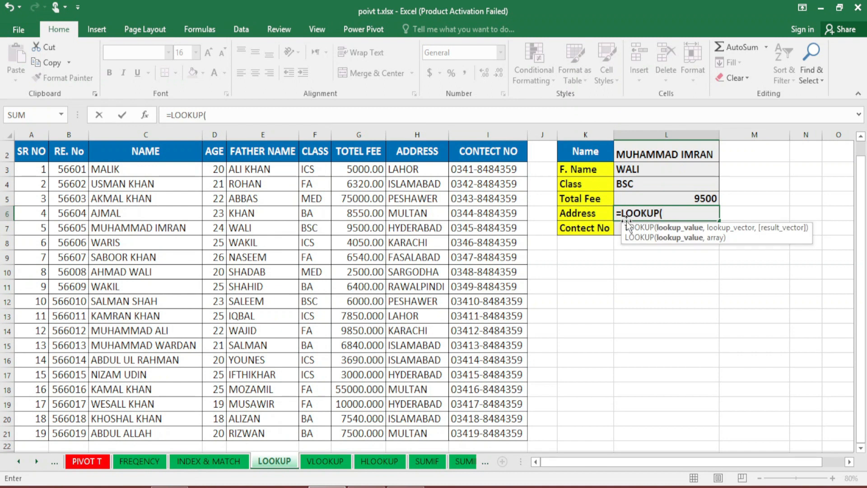
{"action": "scroll", "coordinate": [713, 153], "scroll_direction": "up", "scroll_amount": 1}
{"action": "left_click", "coordinate": [706, 156]}
{"action": "type", "text": ","}
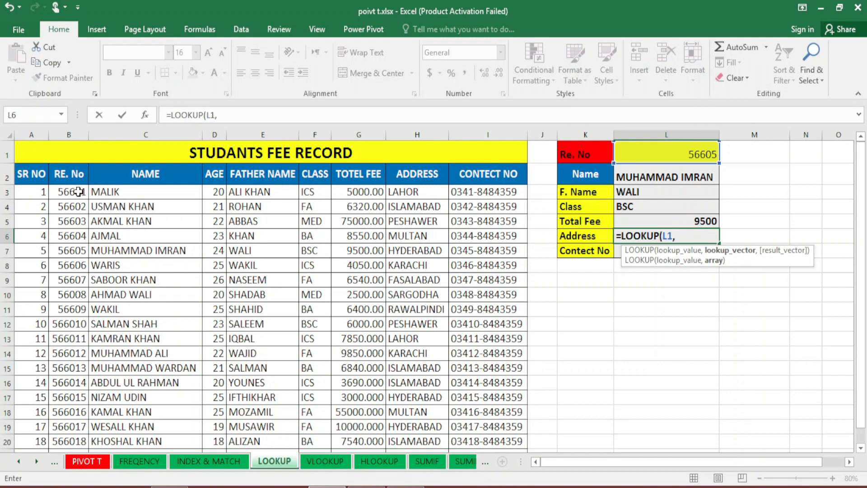
{"action": "left_click_drag", "start_coordinate": [79, 192], "coordinate": [84, 412]}
{"action": "type", "text": ","}
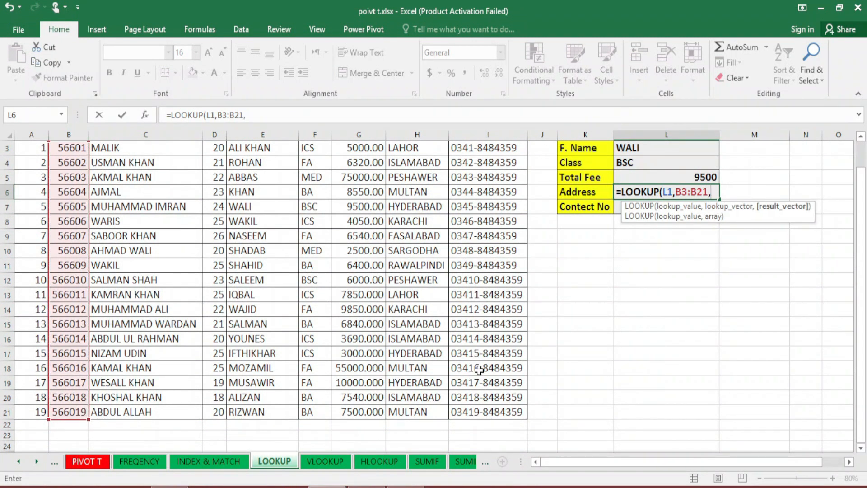
{"action": "scroll", "coordinate": [479, 370], "scroll_direction": "up", "scroll_amount": 1}
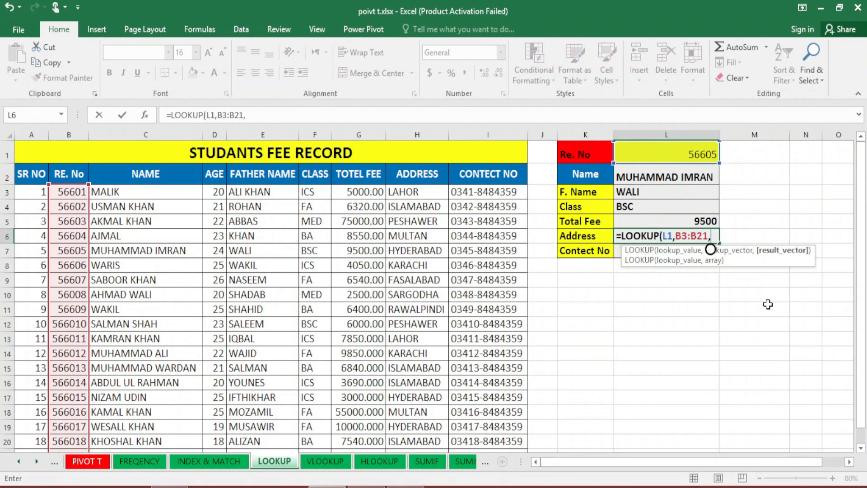
{"action": "left_click_drag", "start_coordinate": [434, 193], "coordinate": [424, 362]}
{"action": "key", "text": "Return"}
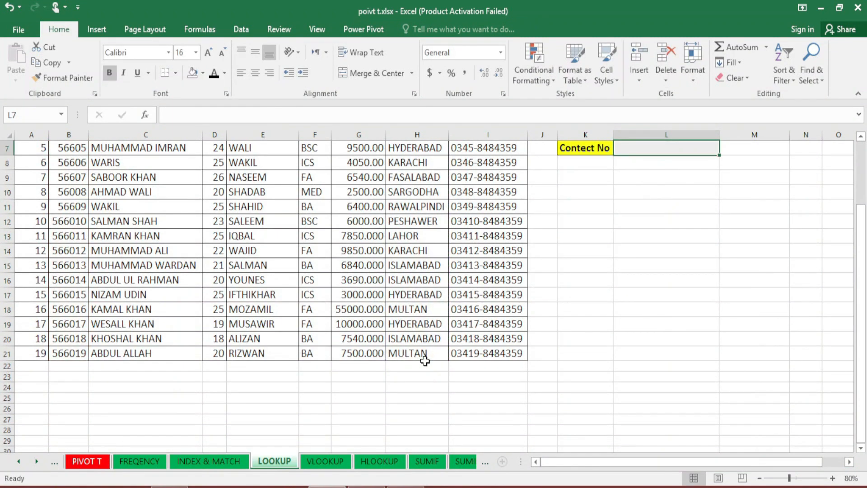
Fill the Contect No cell L7 with =LOOKUP(L1,B3:B21,I3:I21) to return the student's contact number
{"action": "scroll", "coordinate": [545, 350], "scroll_direction": "up", "scroll_amount": 2}
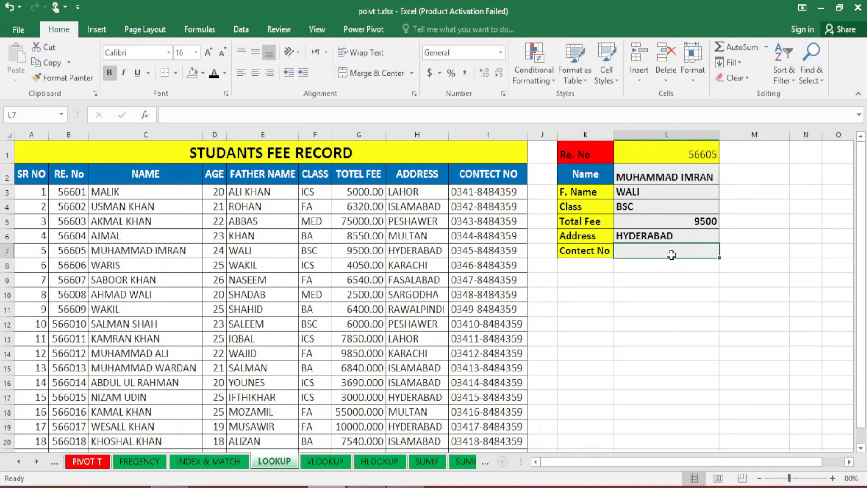
{"action": "type", "text": "="}
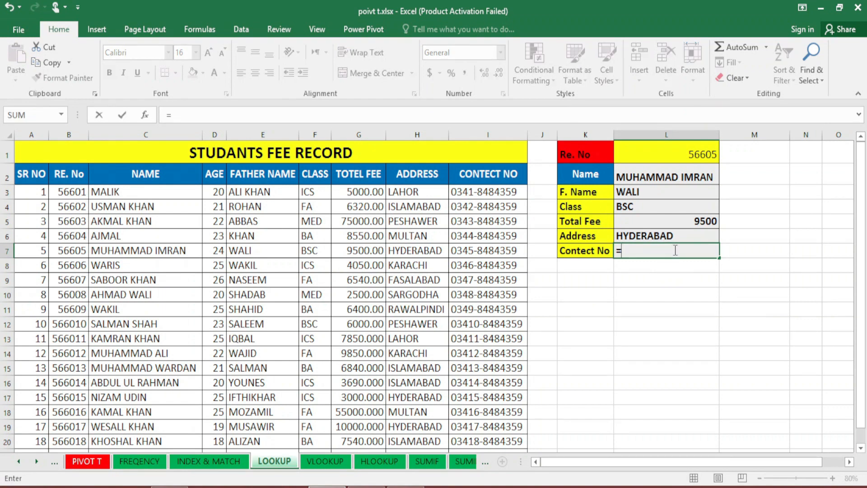
{"action": "type", "text": "loo"}
{"action": "key", "text": "Tab"}
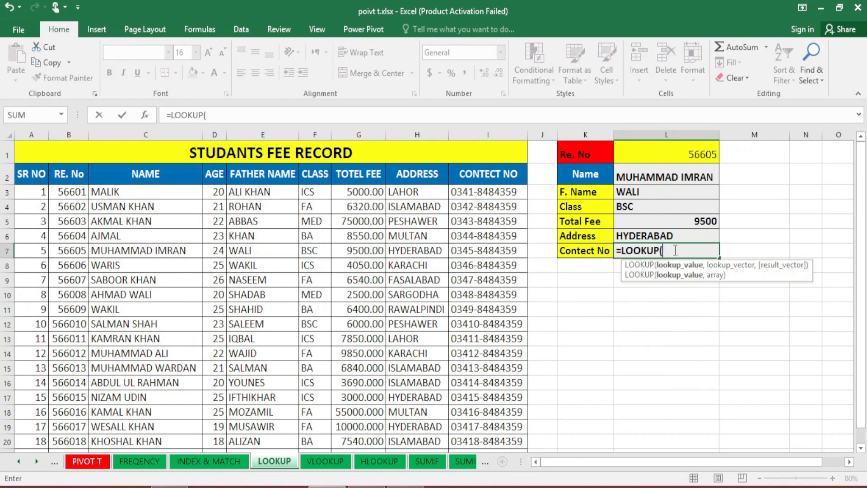
{"action": "left_click", "coordinate": [680, 154]}
{"action": "type", "text": ","}
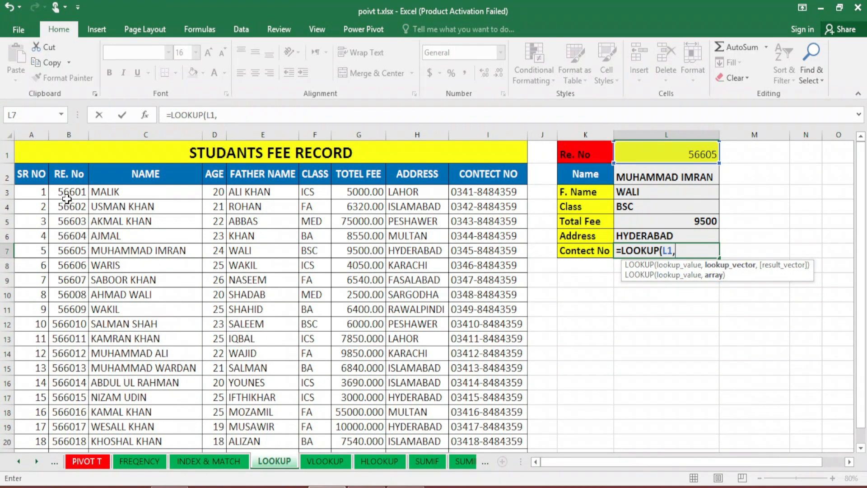
{"action": "left_click_drag", "start_coordinate": [69, 195], "coordinate": [75, 429]}
{"action": "type", "text": ","}
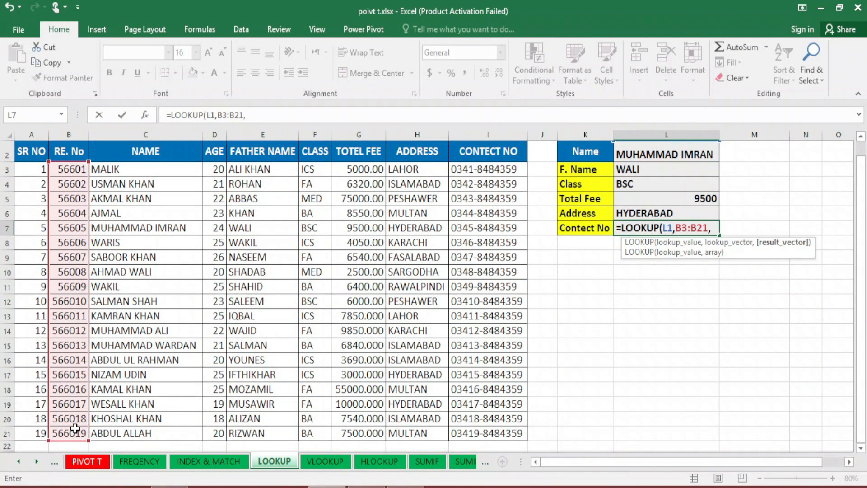
{"action": "scroll", "coordinate": [484, 201], "scroll_direction": "up", "scroll_amount": 1}
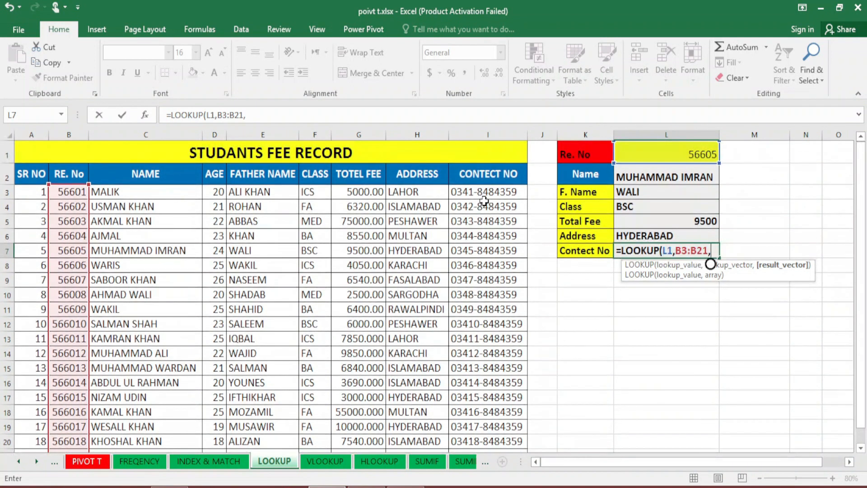
{"action": "left_click_drag", "start_coordinate": [484, 194], "coordinate": [496, 435]}
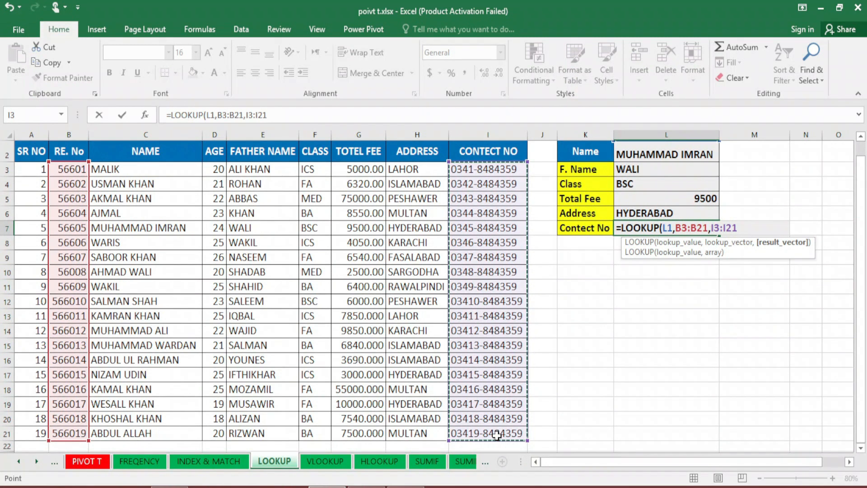
{"action": "key", "text": "Return"}
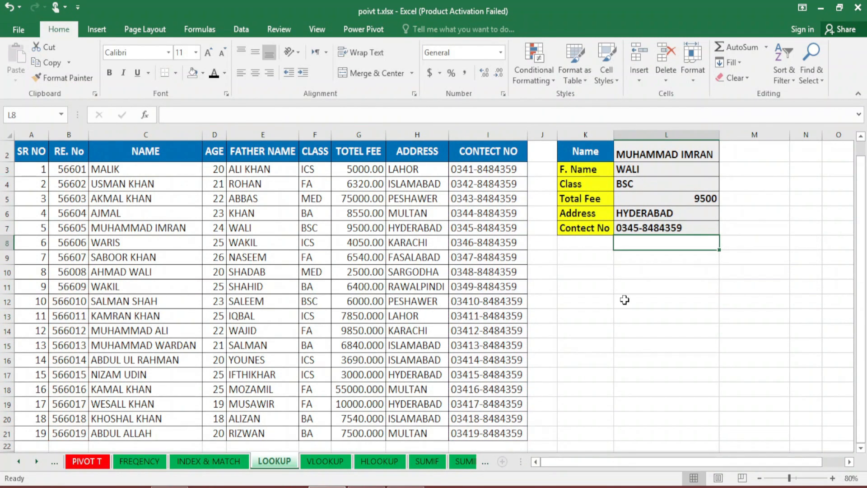
Compare the detail card's values with the matching student record in row 7 of the fee table
{"action": "scroll", "coordinate": [627, 293], "scroll_direction": "up", "scroll_amount": 1}
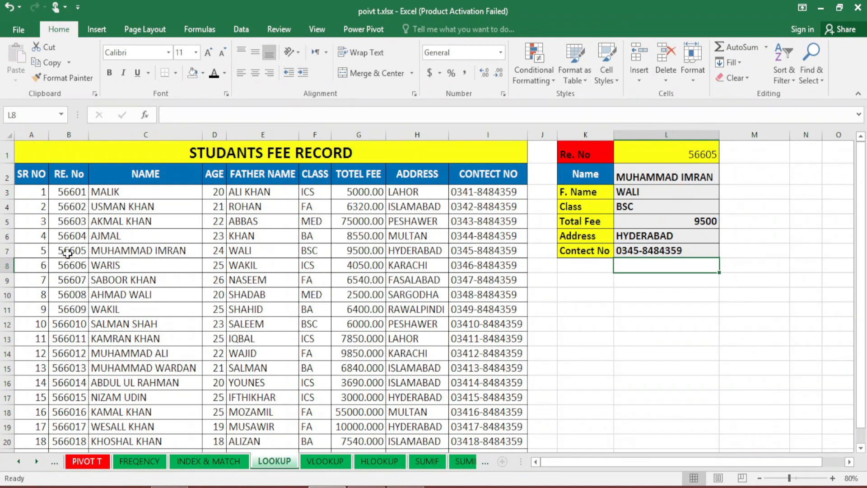
{"action": "left_click", "coordinate": [4, 251]}
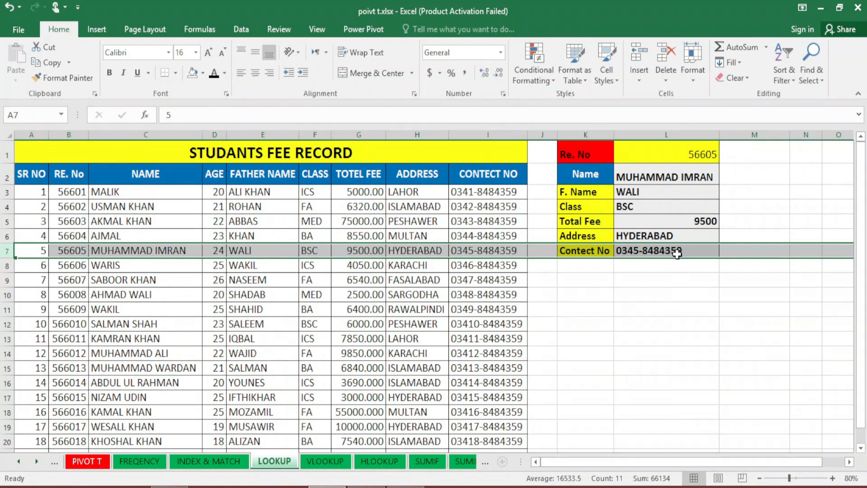
{"action": "left_click", "coordinate": [740, 207]}
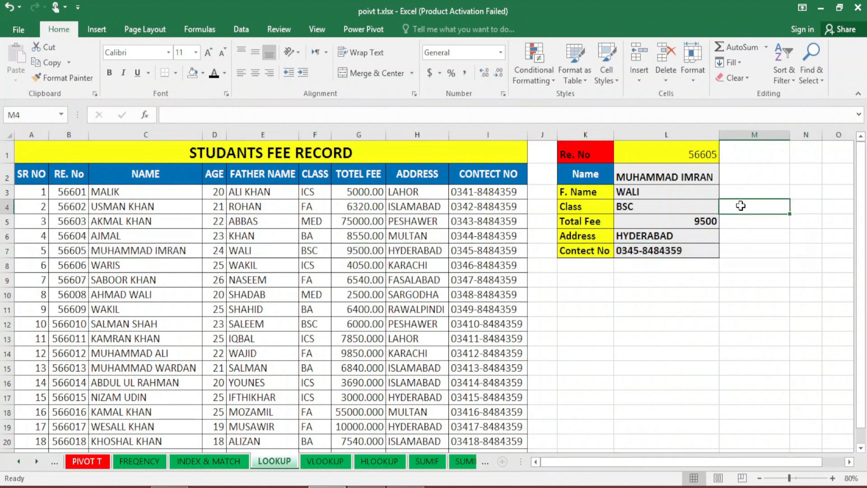
{"action": "left_click", "coordinate": [47, 336]}
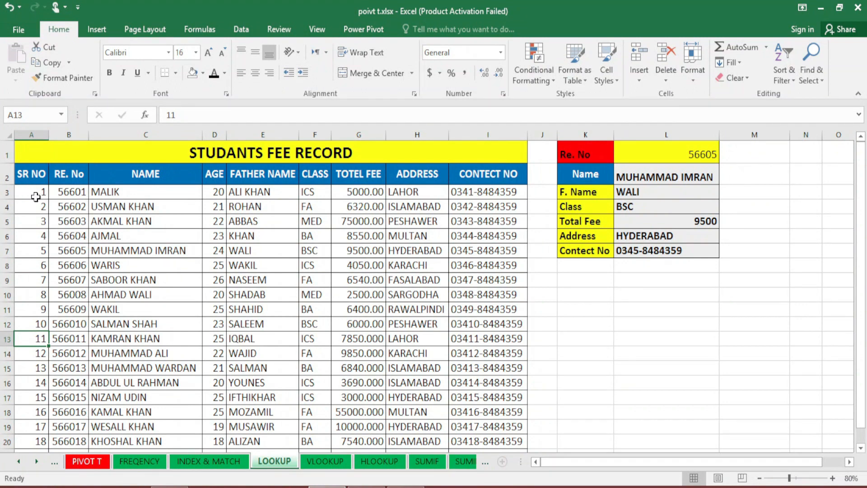
Choose the first registration number in the list for the Re. No cell L1 to test the lookups
{"action": "left_click", "coordinate": [708, 156]}
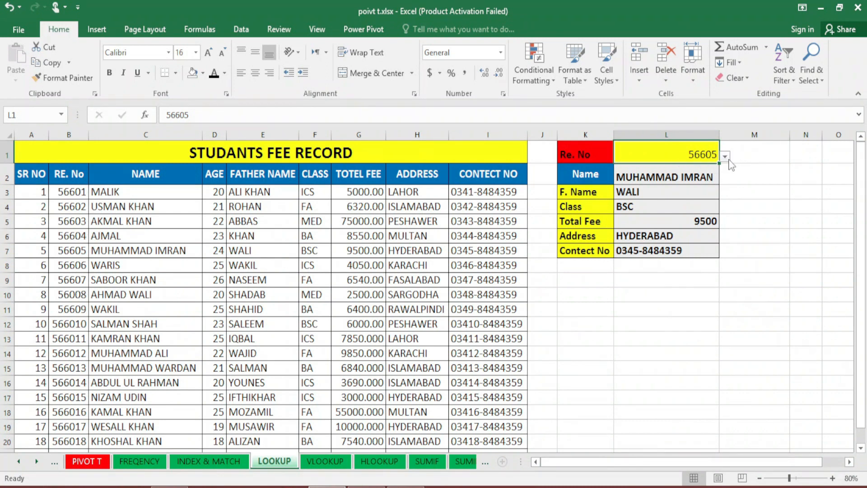
{"action": "left_click", "coordinate": [725, 157]}
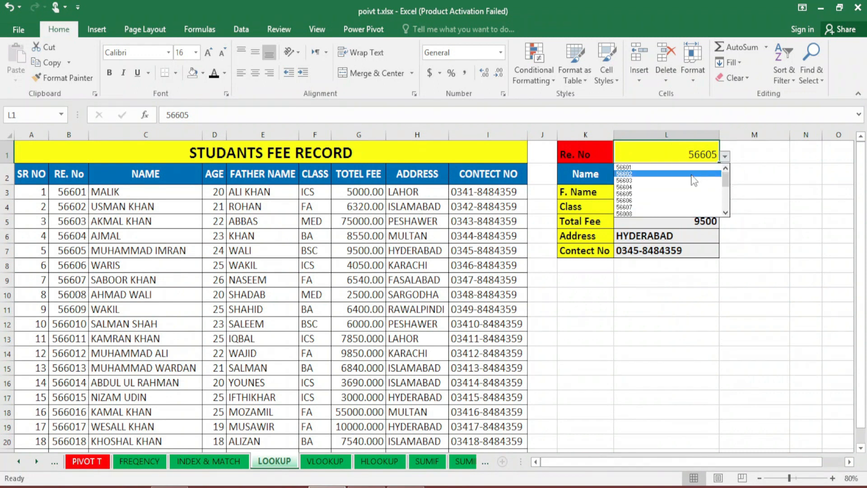
{"action": "left_click", "coordinate": [689, 168]}
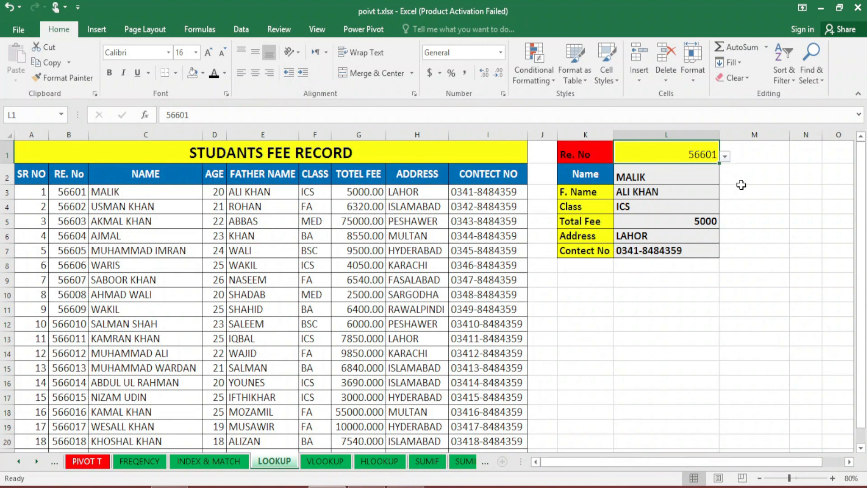
Set up list data validation for cell L11 with the registration numbers =$B$3:$B$21 as its source
{"action": "left_click", "coordinate": [655, 314]}
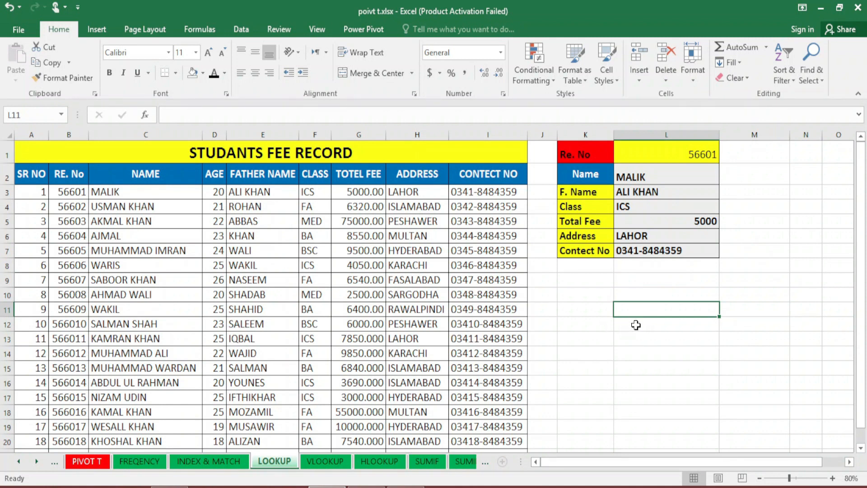
{"action": "left_click", "coordinate": [242, 30]}
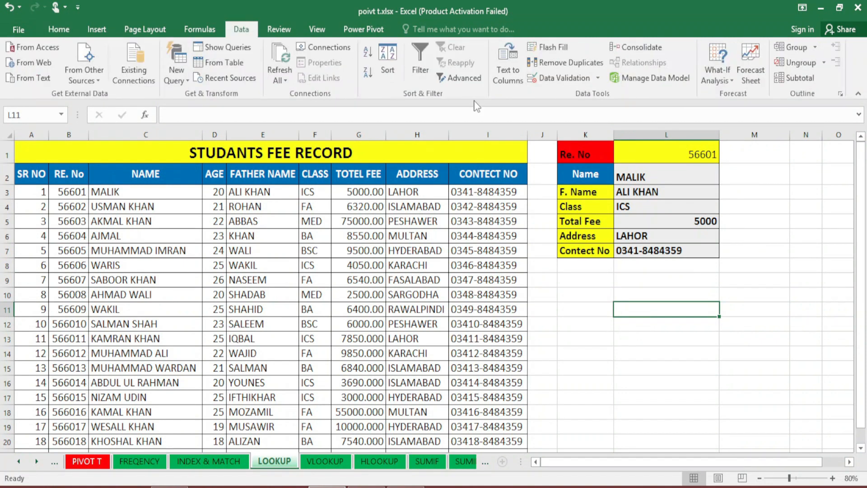
{"action": "left_click", "coordinate": [562, 76]}
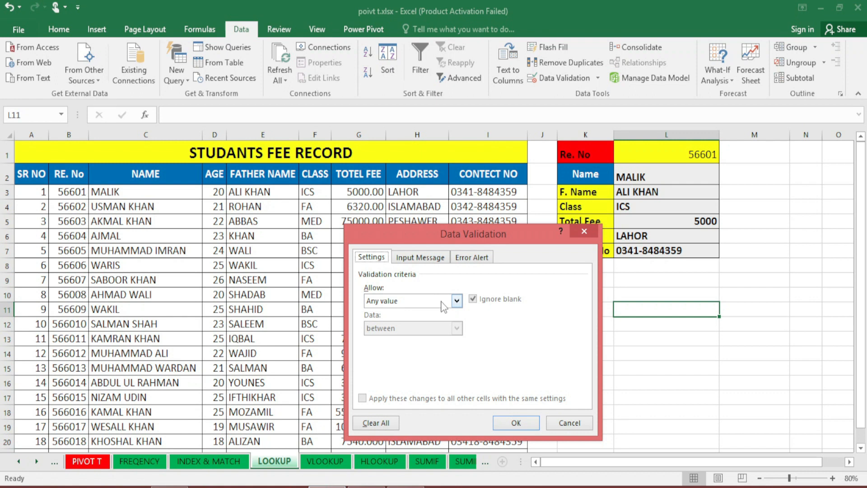
{"action": "left_click", "coordinate": [456, 300]}
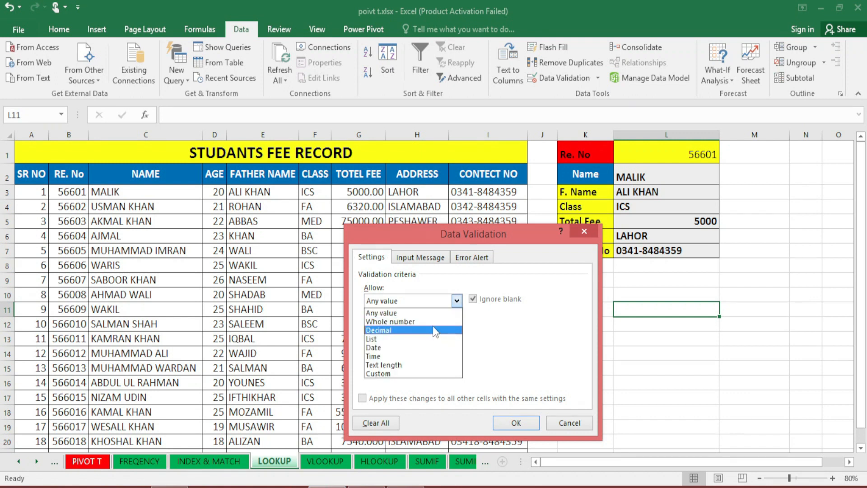
{"action": "left_click", "coordinate": [431, 339]}
{"action": "left_click", "coordinate": [452, 354]}
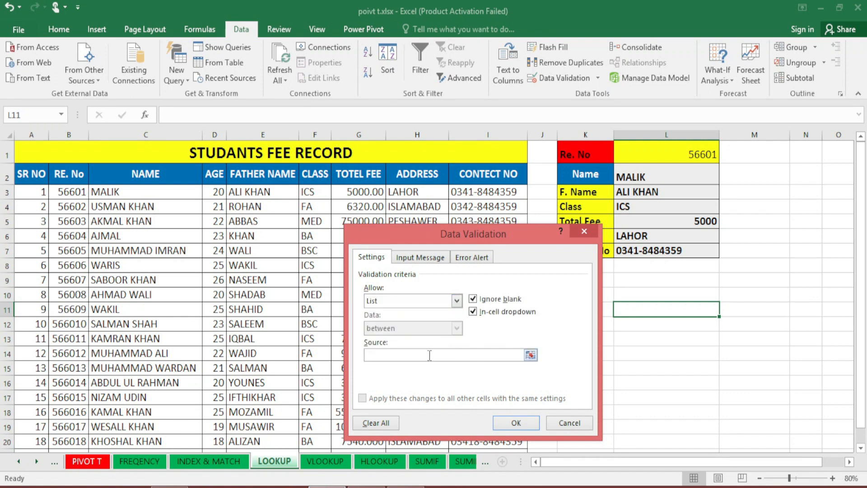
{"action": "left_click", "coordinate": [531, 355]}
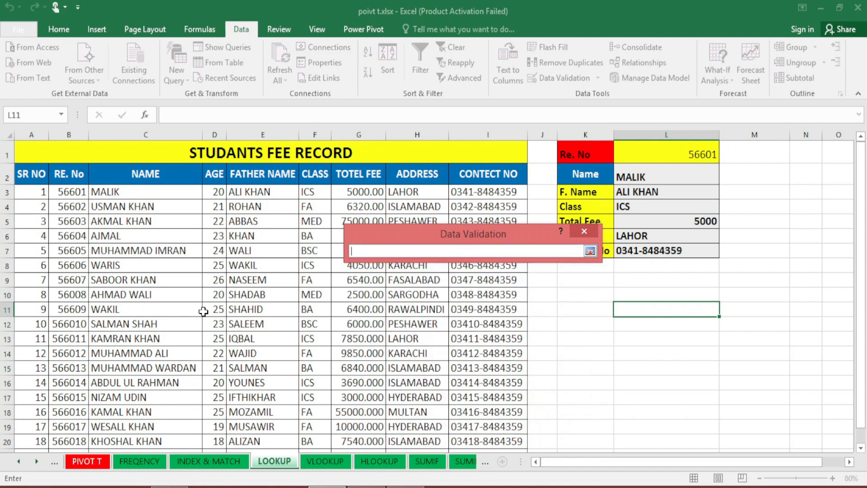
{"action": "left_click_drag", "start_coordinate": [67, 194], "coordinate": [61, 464]}
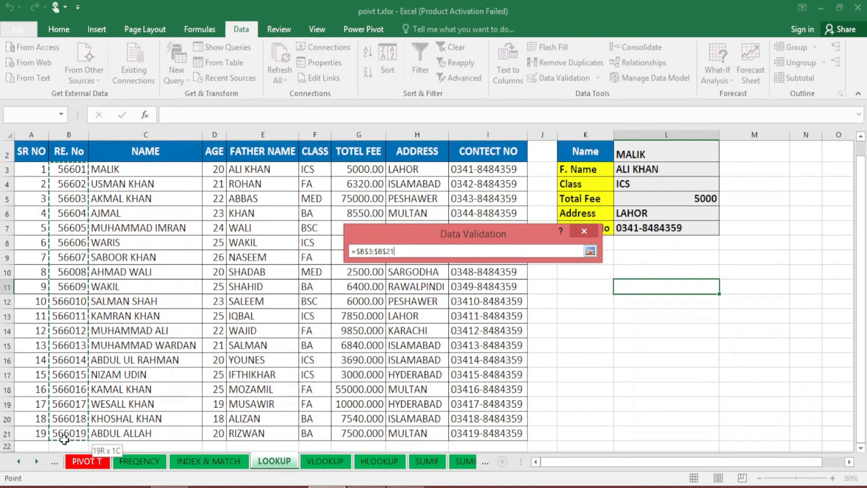